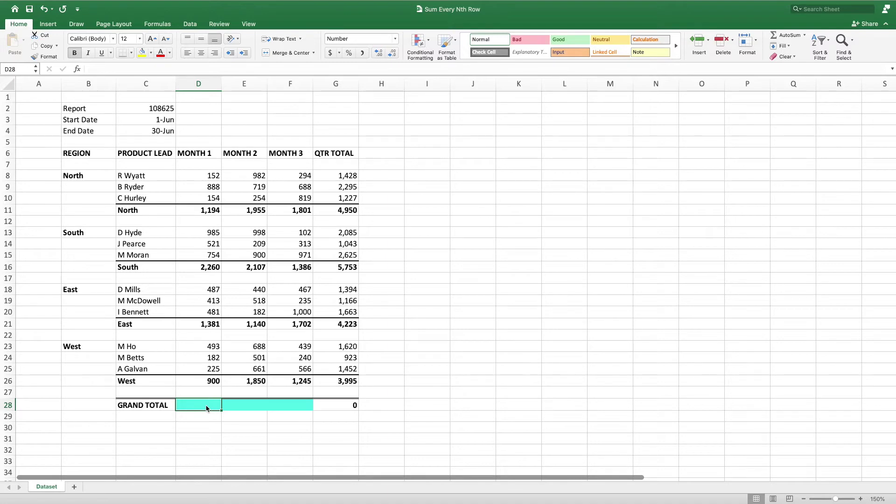
Enter =D11+D16+D21+D26 in D28 and fill it right to F28
text(=)
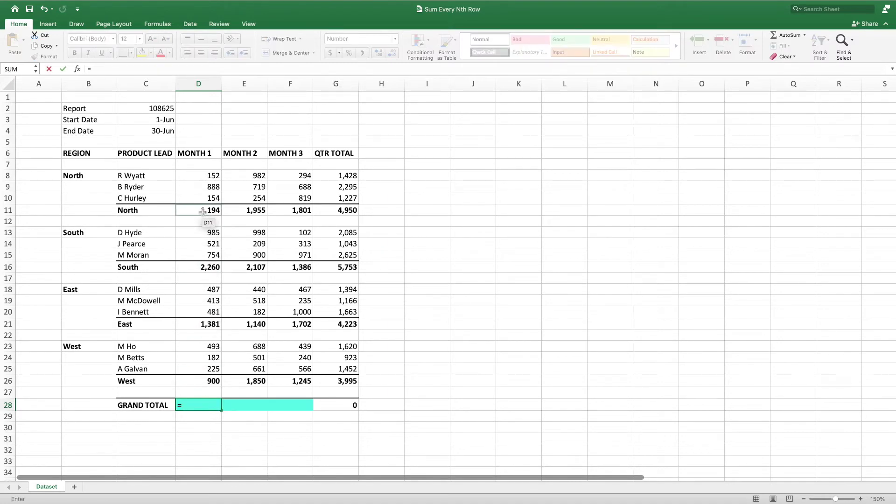
click(203, 211)
text(+)
click(200, 267)
text(+)
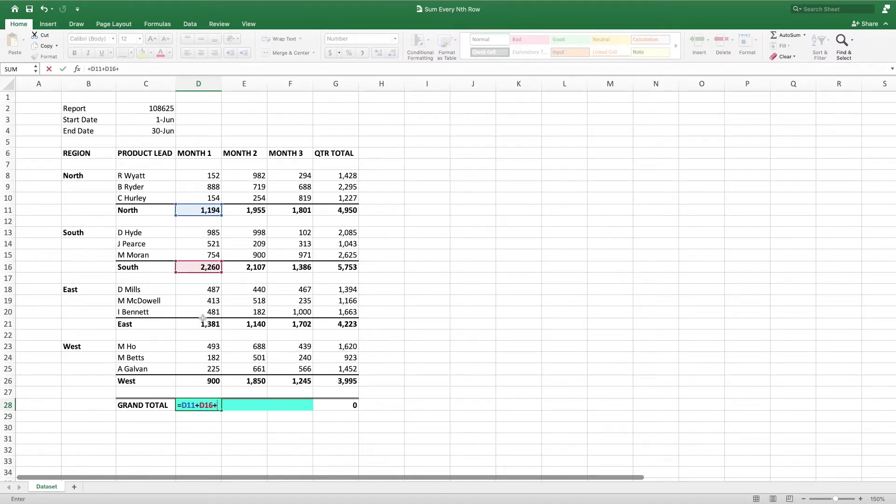
click(202, 324)
text(+)
click(210, 380)
key(Return)
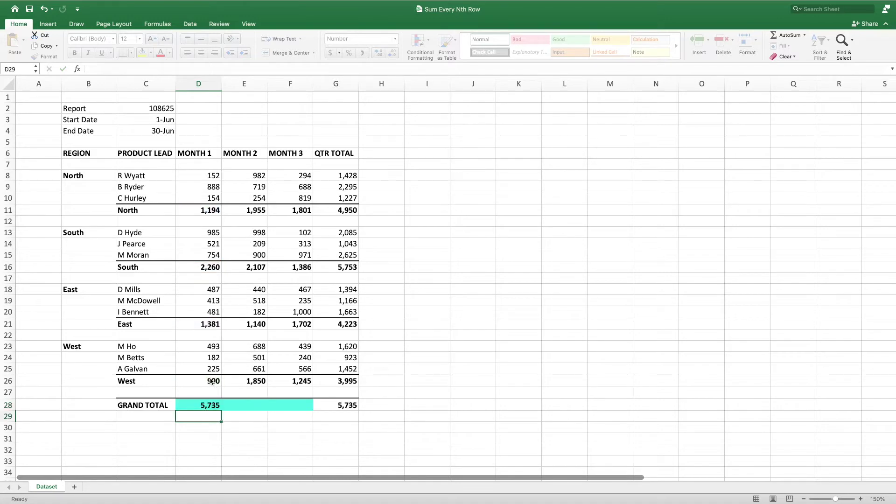
click(206, 403)
drag(222, 410, 294, 410)
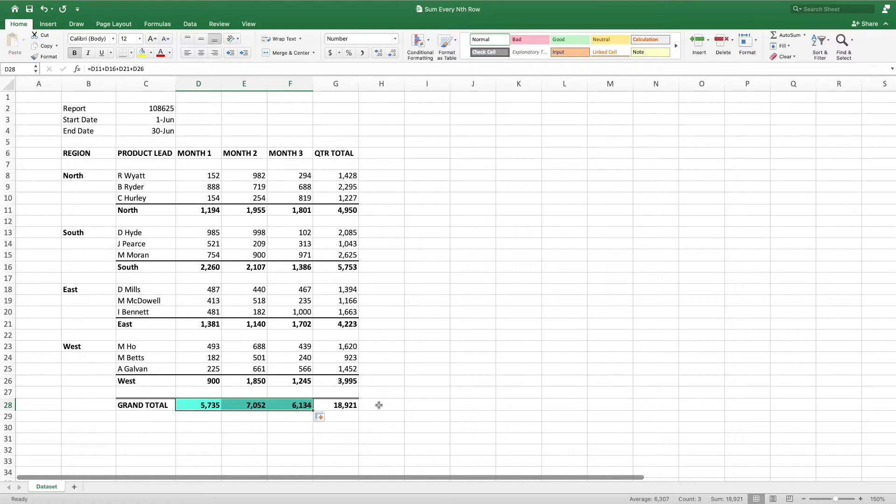
Paste D28:G28 as values into row 29, then select the monthly grand totals D28:F28
shift+click(348, 405)
key(super+c)
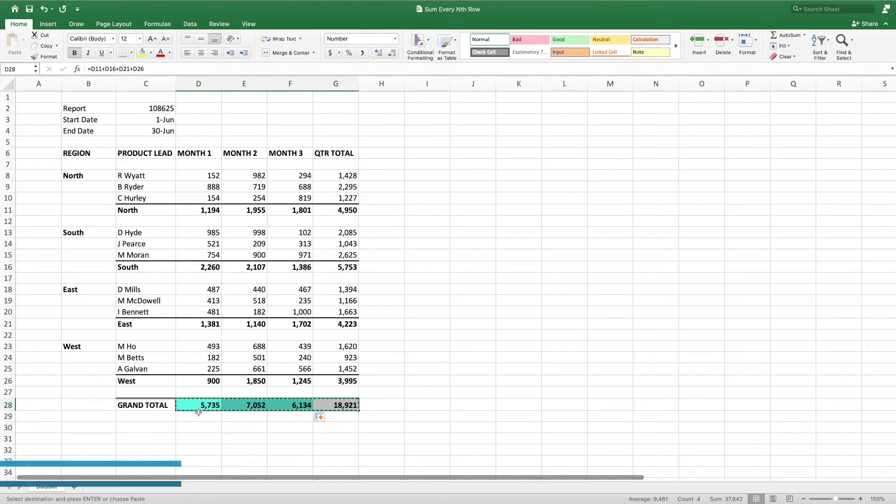
click(198, 414)
key(super+ctrl+v)
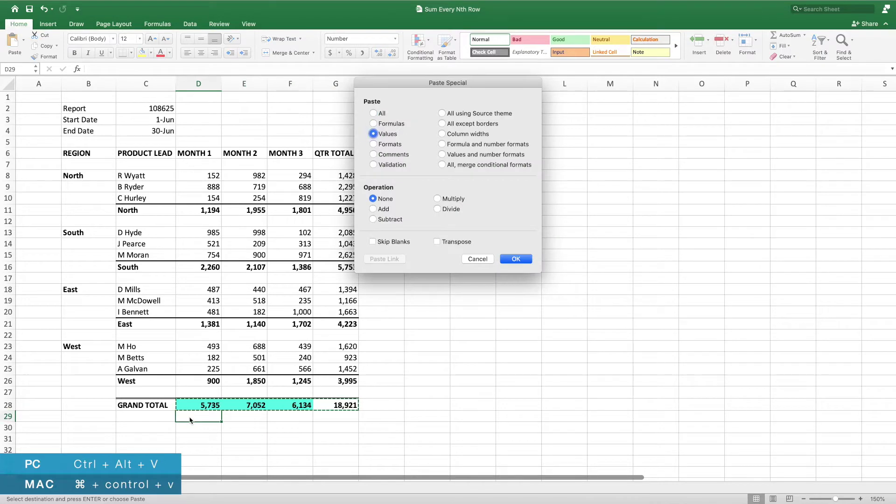
key(Return)
drag(193, 406, 286, 405)
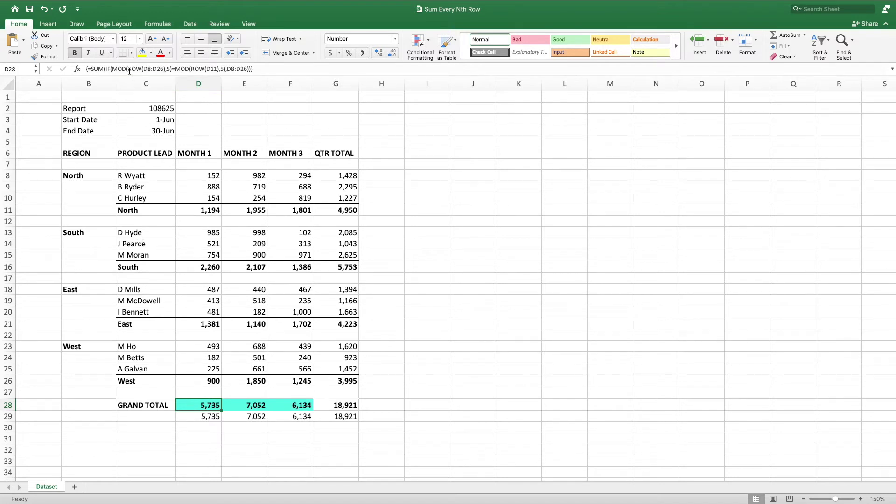
Evaluate ROW(D8:D26) and its MOD part in place with F9 to show row numbers and remainders
drag(129, 69, 165, 74)
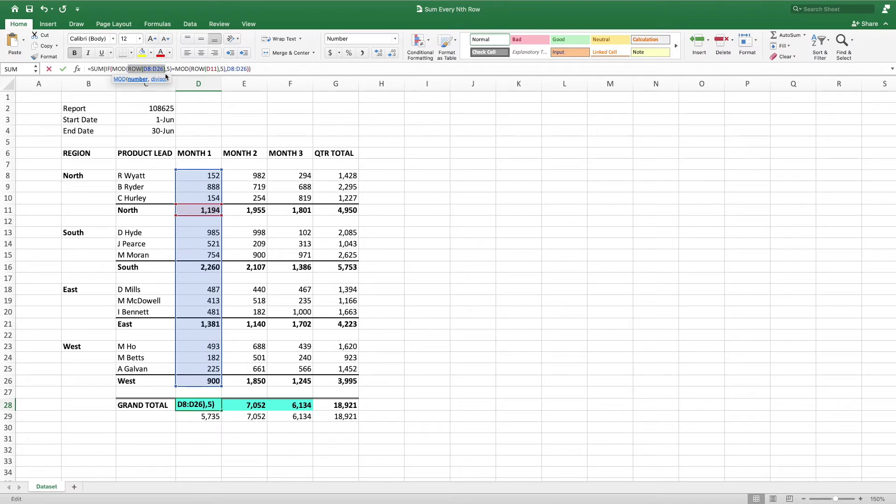
key(F9)
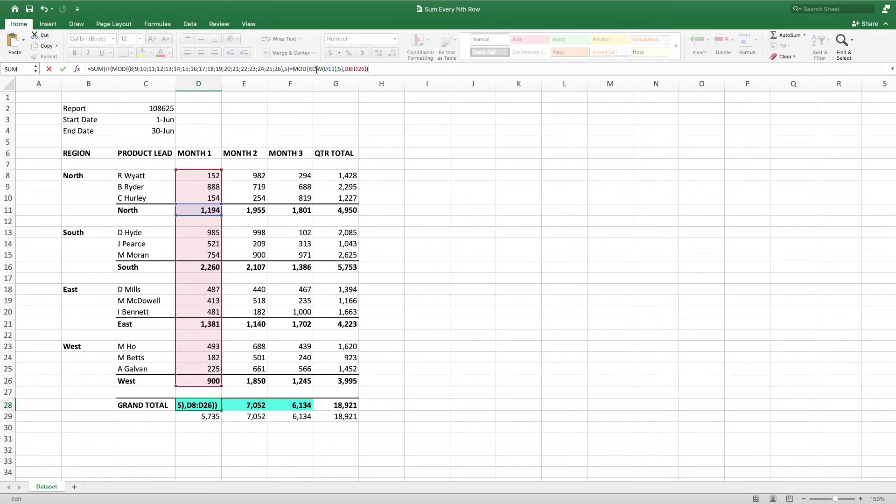
drag(289, 70, 112, 73)
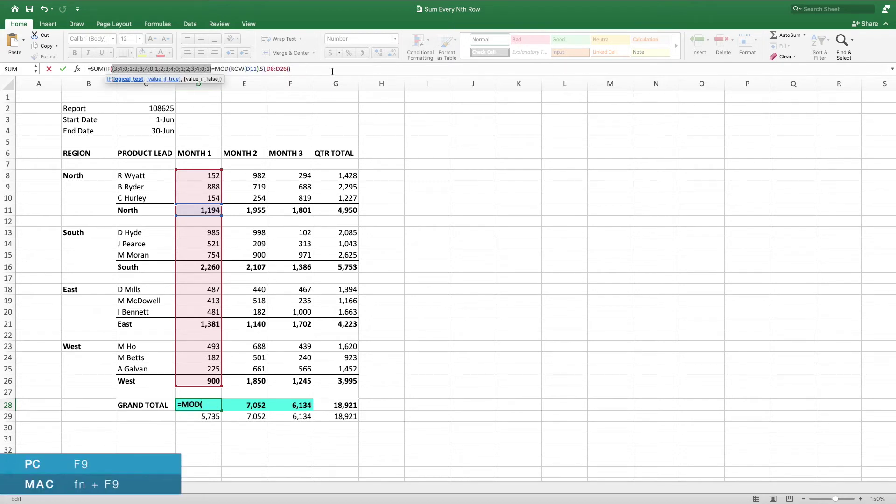
key(F9)
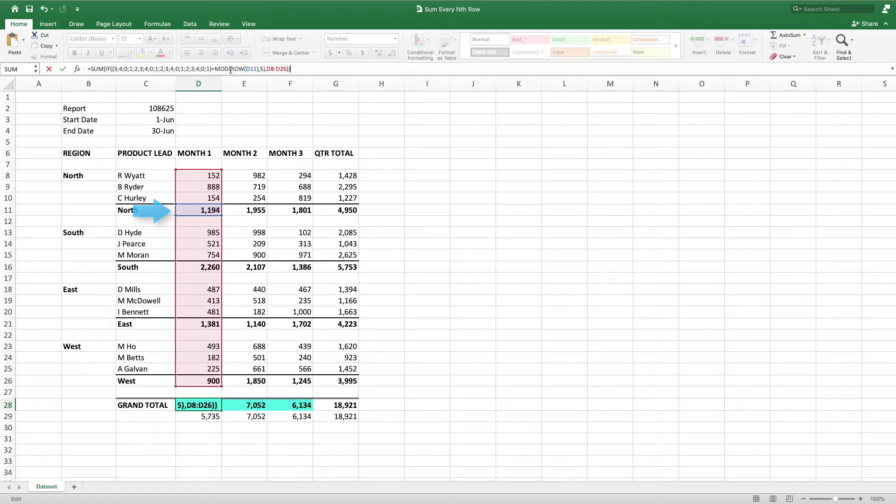
Evaluate ROW(D11) to {11} and MOD({11},5) to its remainder 1
drag(231, 70, 258, 72)
key(F9)
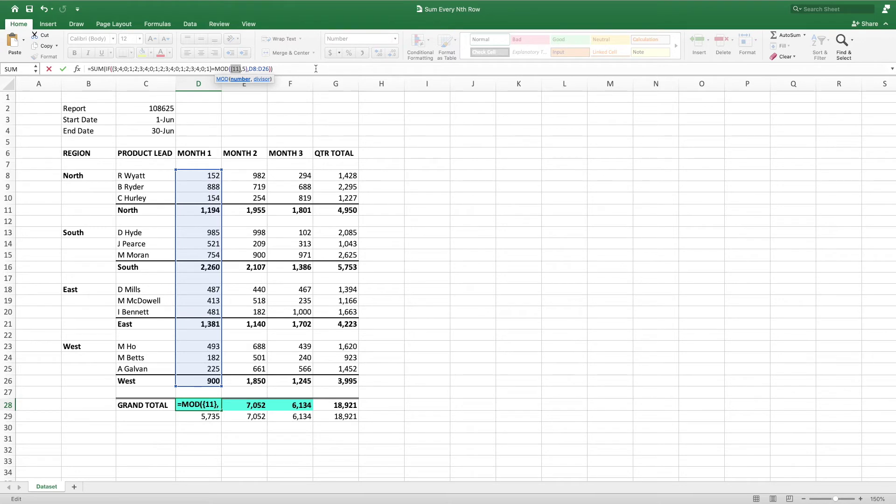
click(316, 69)
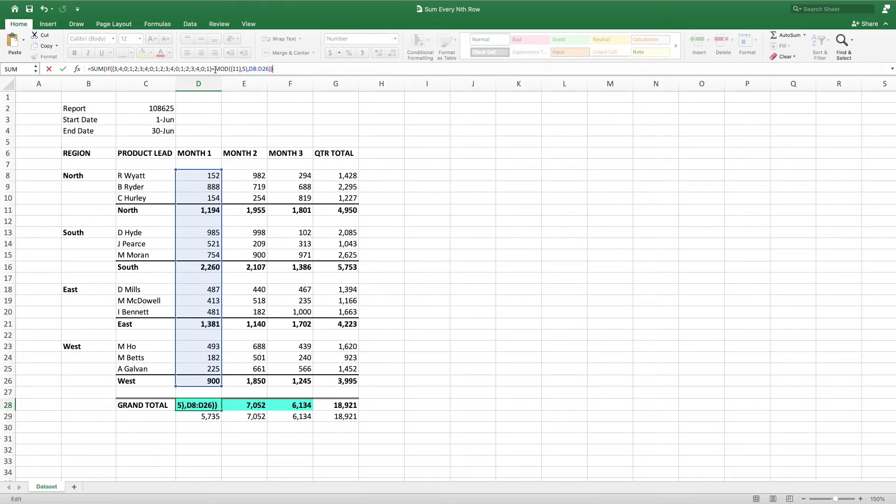
drag(215, 69, 247, 74)
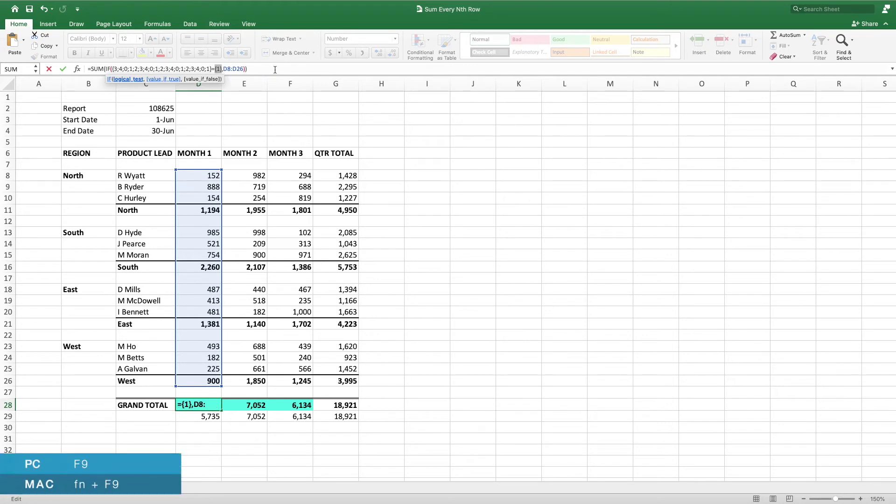
key(F9)
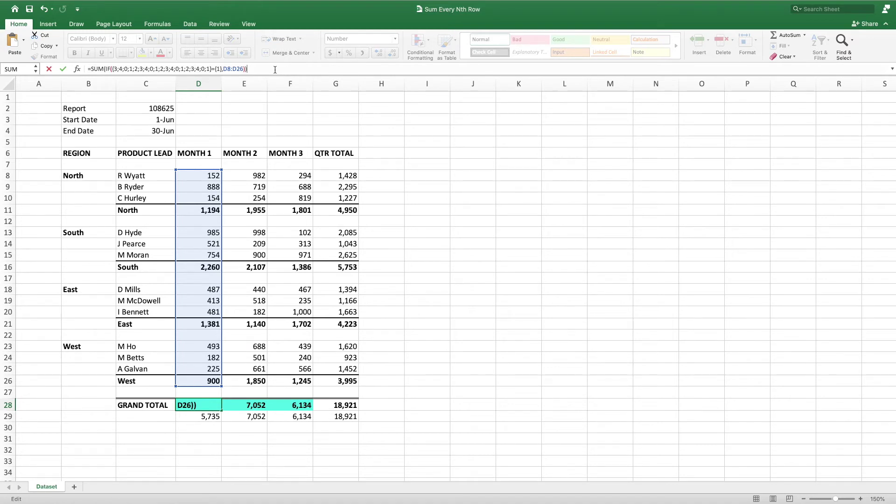
Evaluate the remainder comparison, the IF part and the whole SUM expression with F9, giving 5735
drag(222, 69, 112, 69)
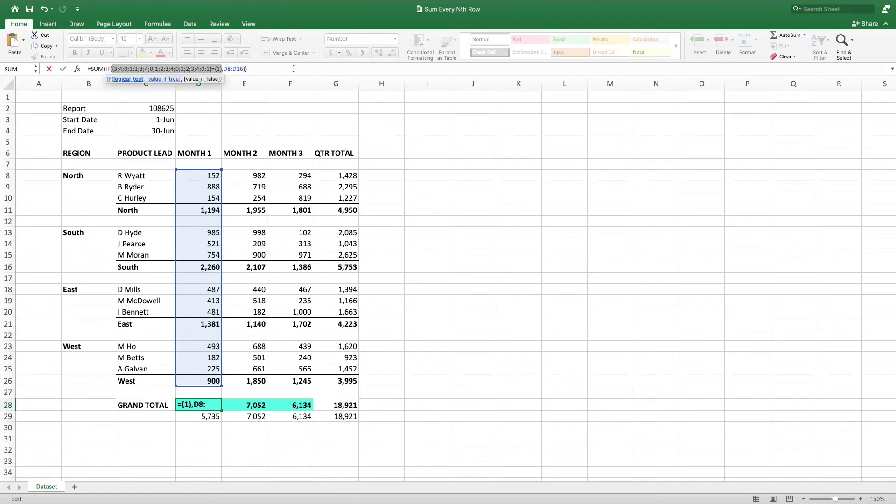
key(F9)
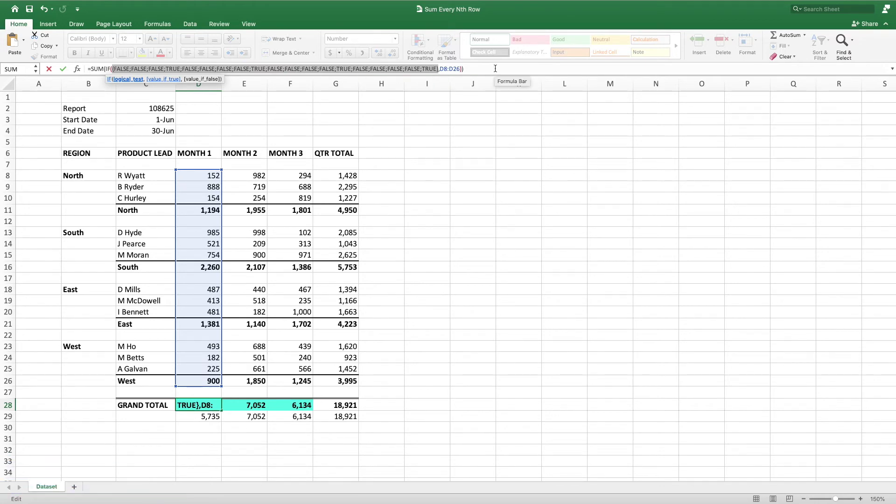
drag(106, 68, 461, 77)
key(F9)
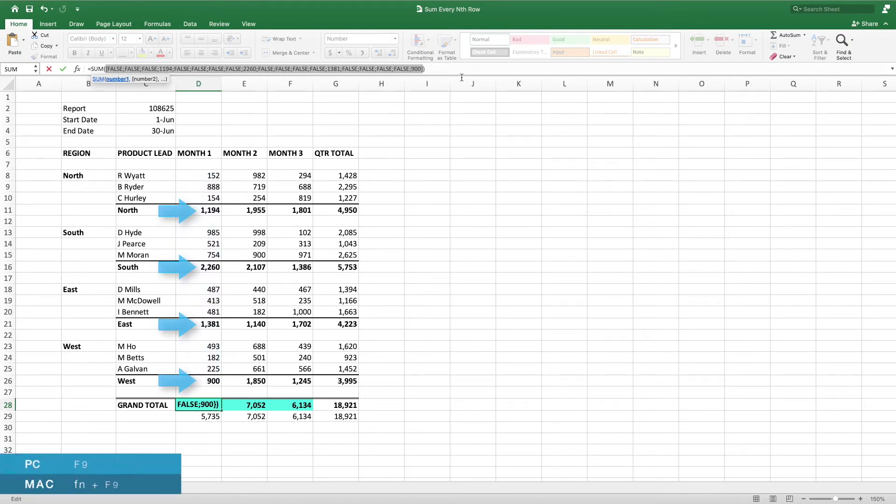
click(448, 70)
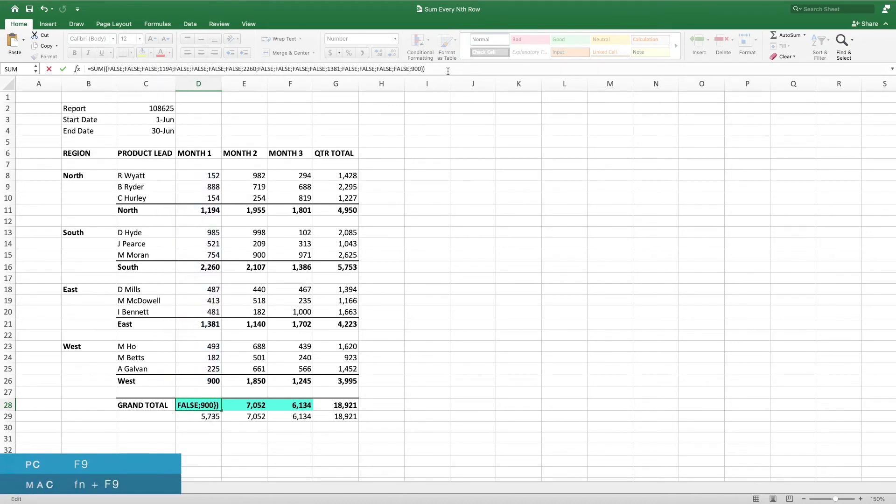
drag(448, 70, 91, 80)
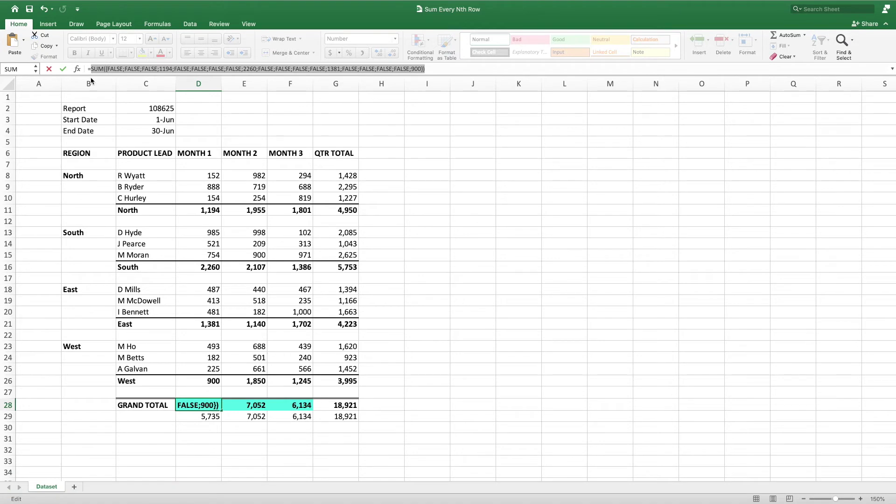
key(F9)
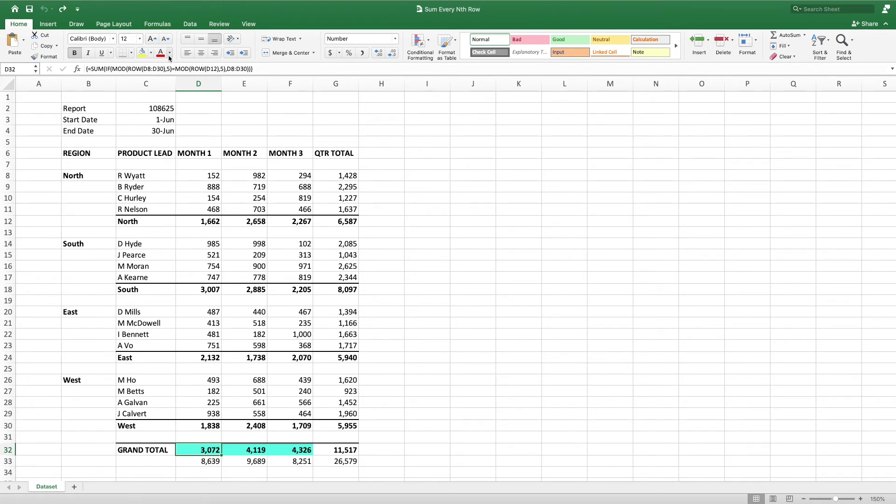
Change both MOD divisors in D32 from 5 to 6 and commit as an array formula
click(170, 69)
key(BackSpace)
text(6)
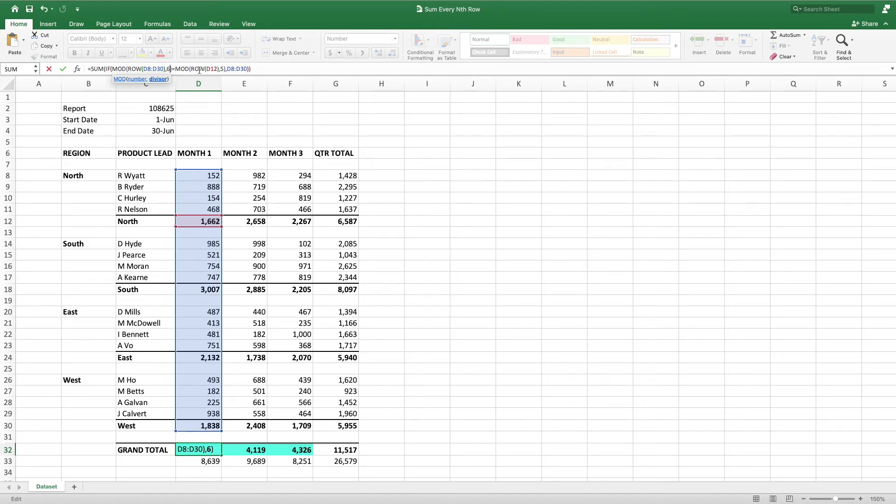
key(BackSpace)
text(6)
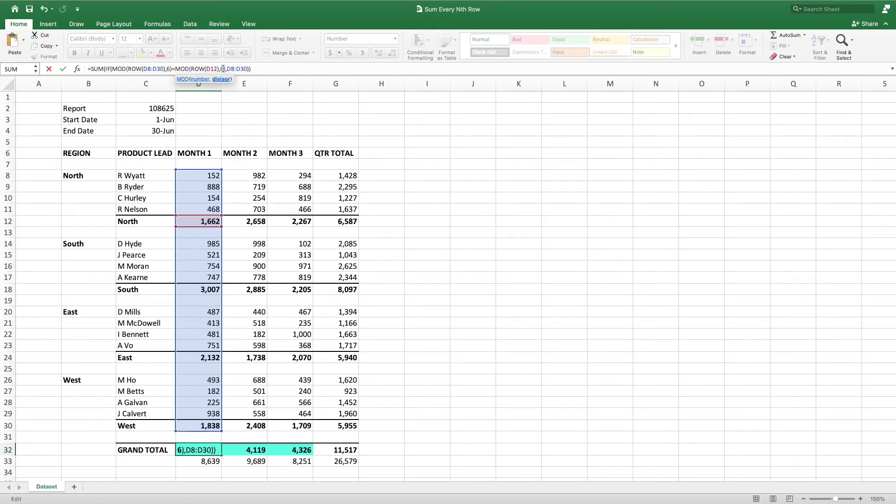
key(ctrl+shift+Return)
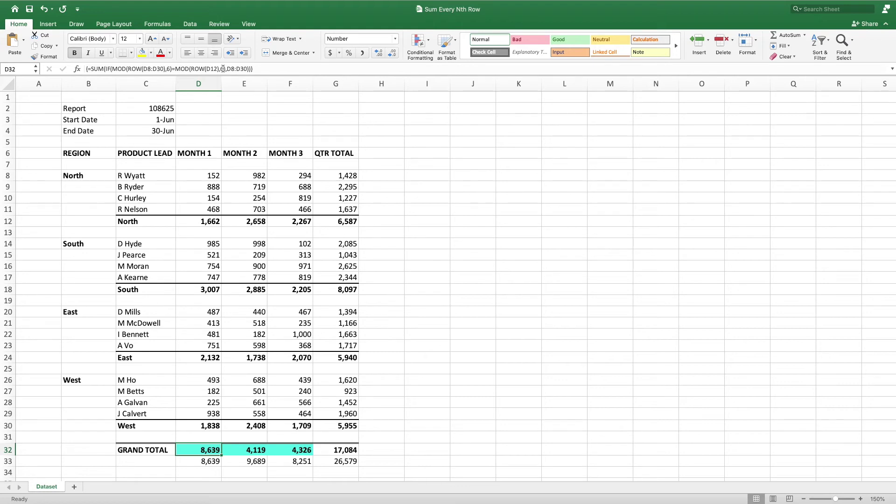
Replace both MOD divisors with COUNT(ROW(D13:D18)) and commit as an array formula
click(170, 68)
key(shift+Left)
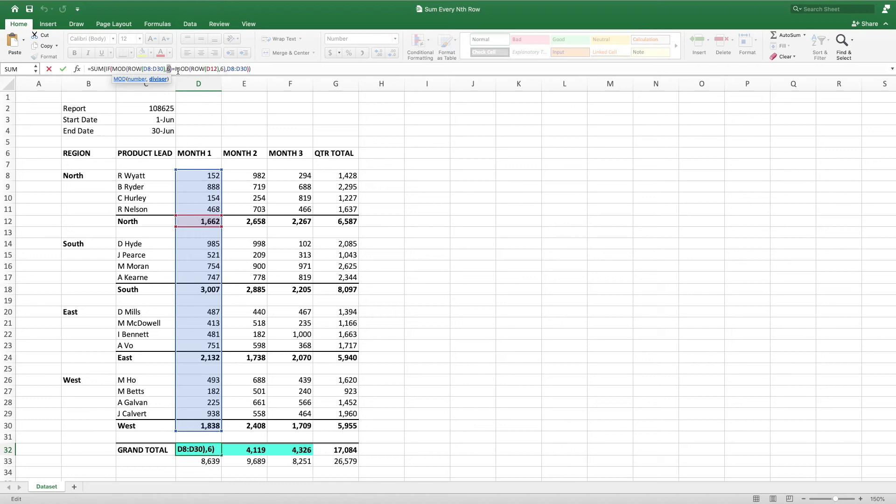
key(super+v)
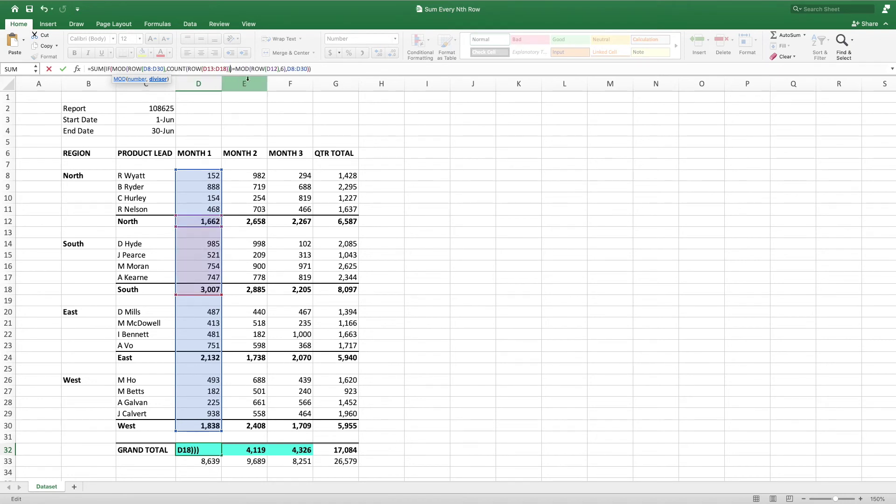
click(283, 69)
key(shift+Left)
key(super+v)
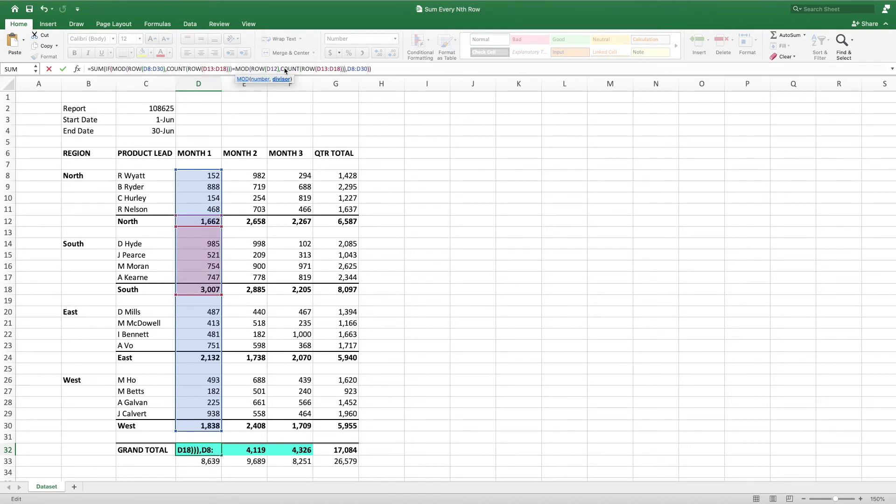
key(ctrl+shift+Return)
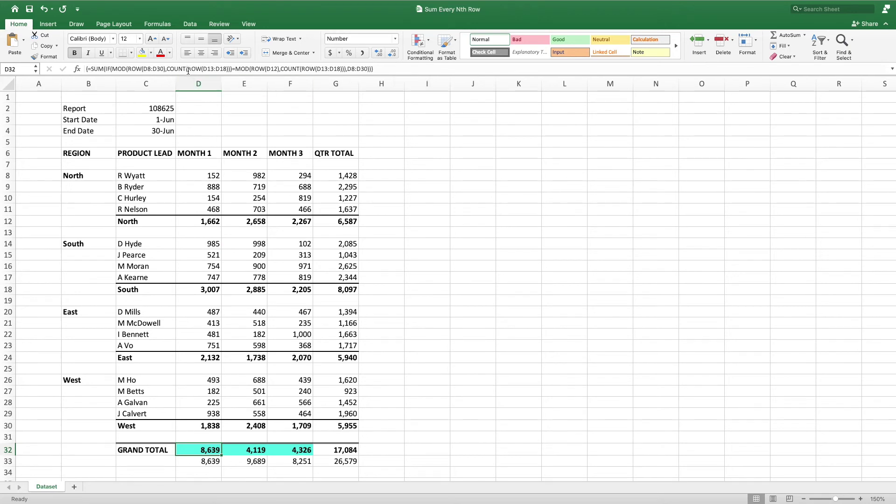
drag(188, 70, 229, 72)
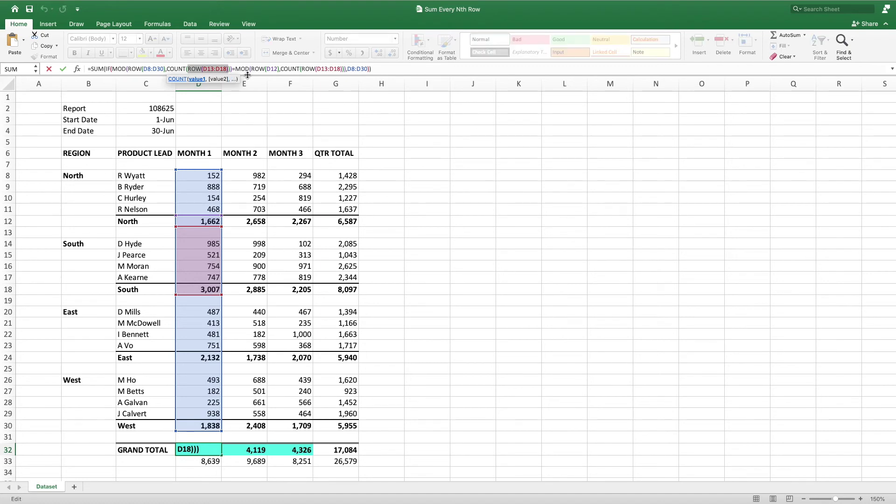
key(F9)
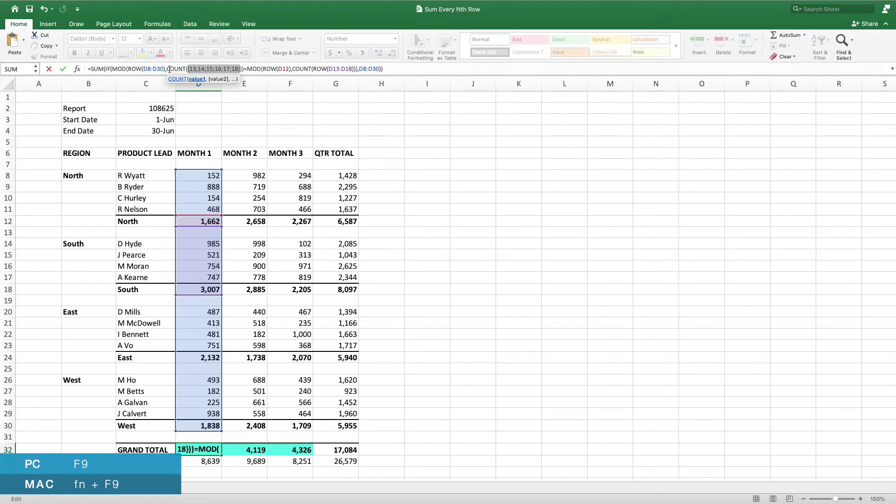
drag(167, 69, 242, 62)
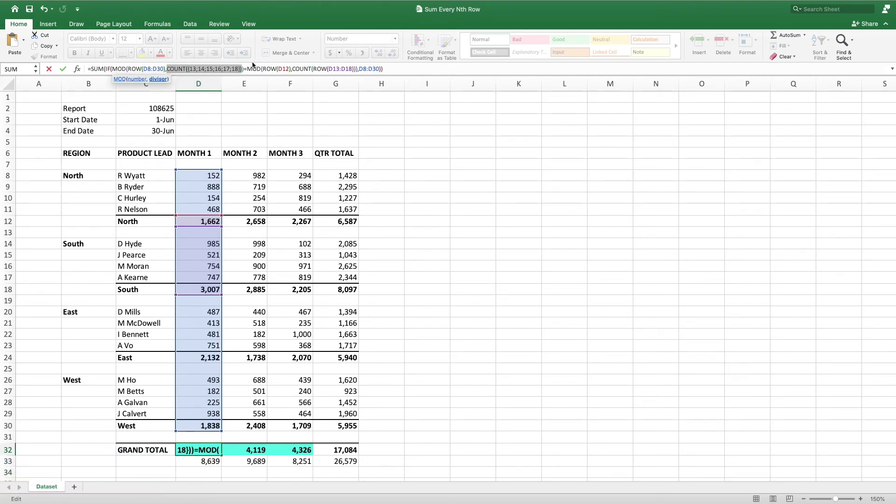
key(F9)
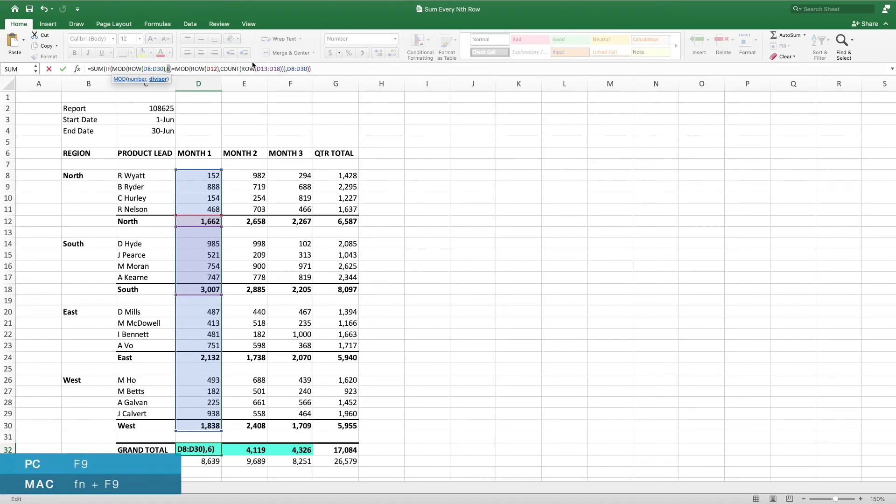
key(Escape)
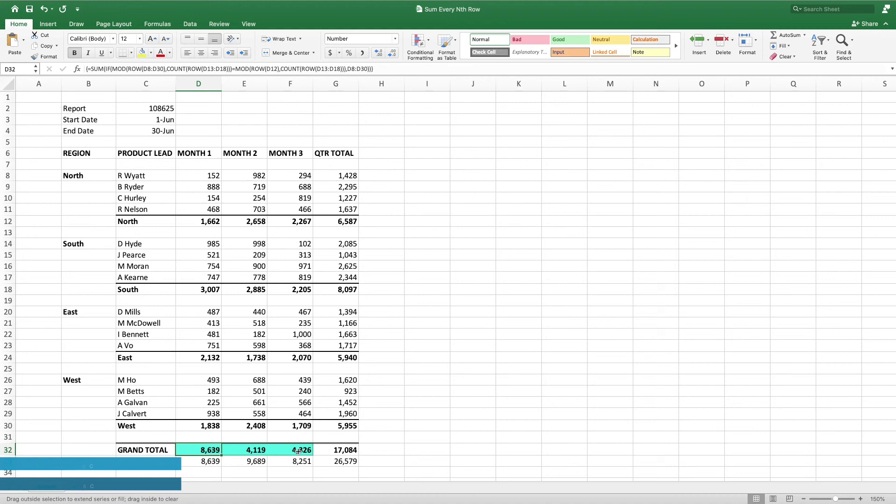
Fill D32's grand total formula into E32:F32, then check the formulas in G32 and D32
drag(284, 451, 284, 451)
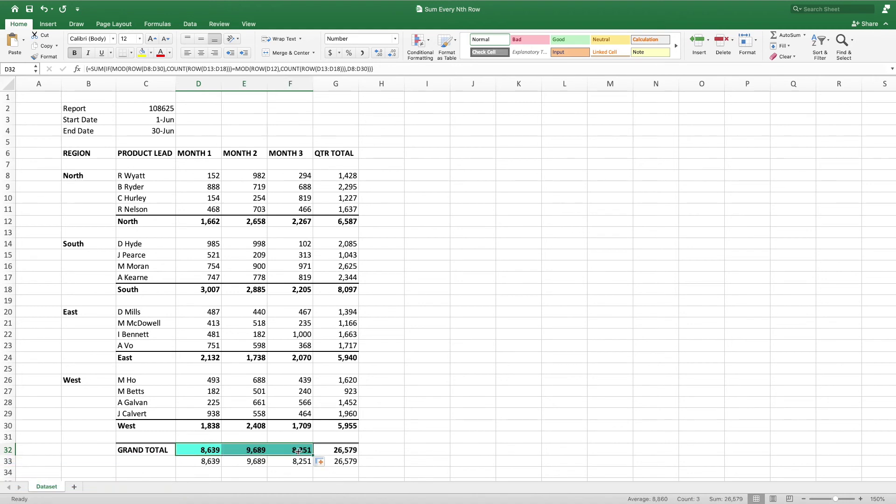
click(351, 449)
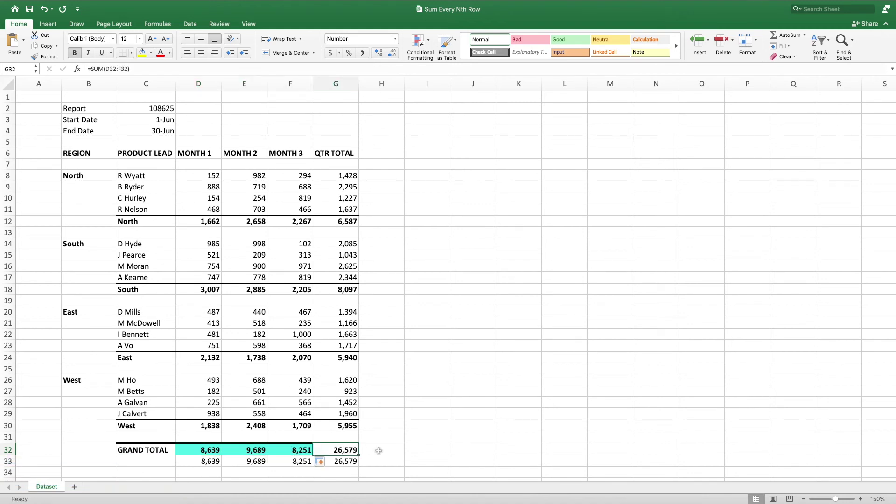
click(218, 450)
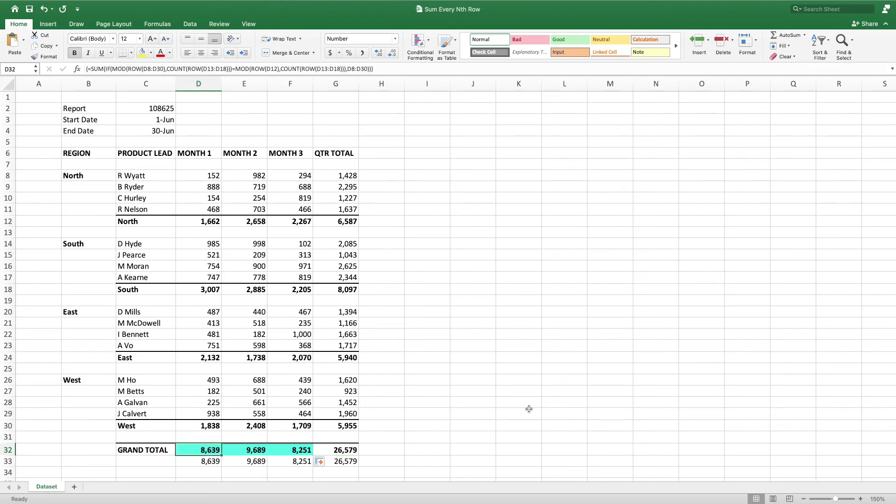